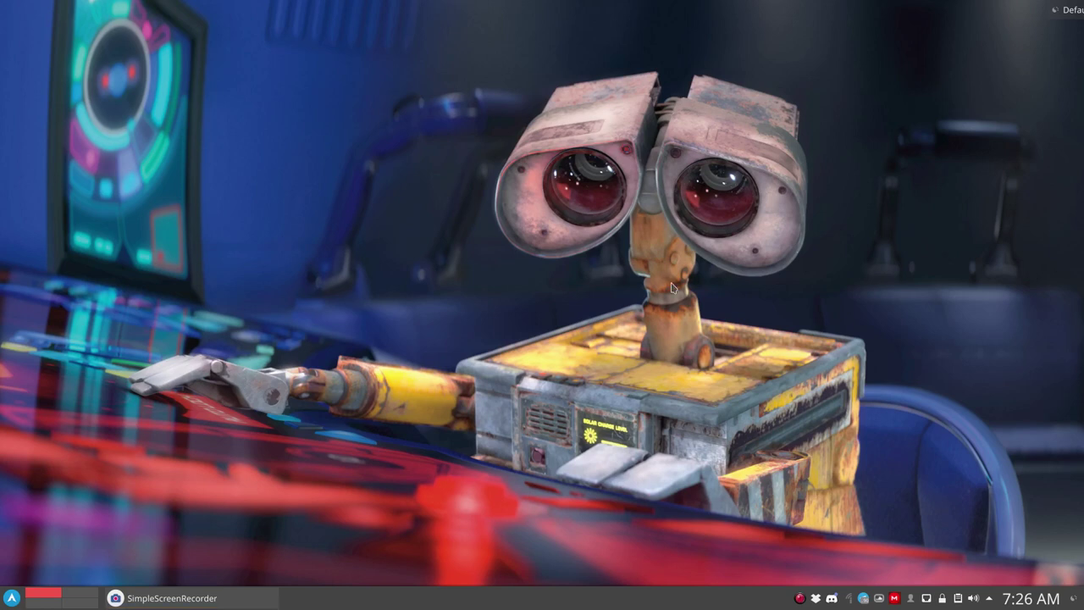
- In a centred Termite window, run 'update' with the sudo password to sync the package databases
{"action": "key", "text": "ctrl+alt+t"}
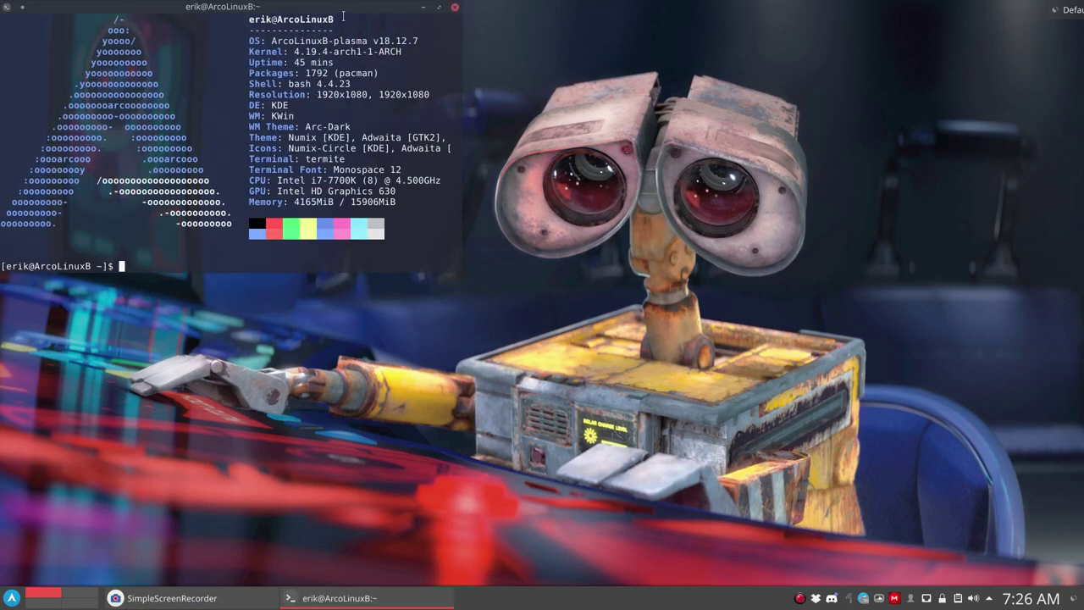
{"action": "left_click_drag", "start_coordinate": [248, 12], "coordinate": [553, 131]}
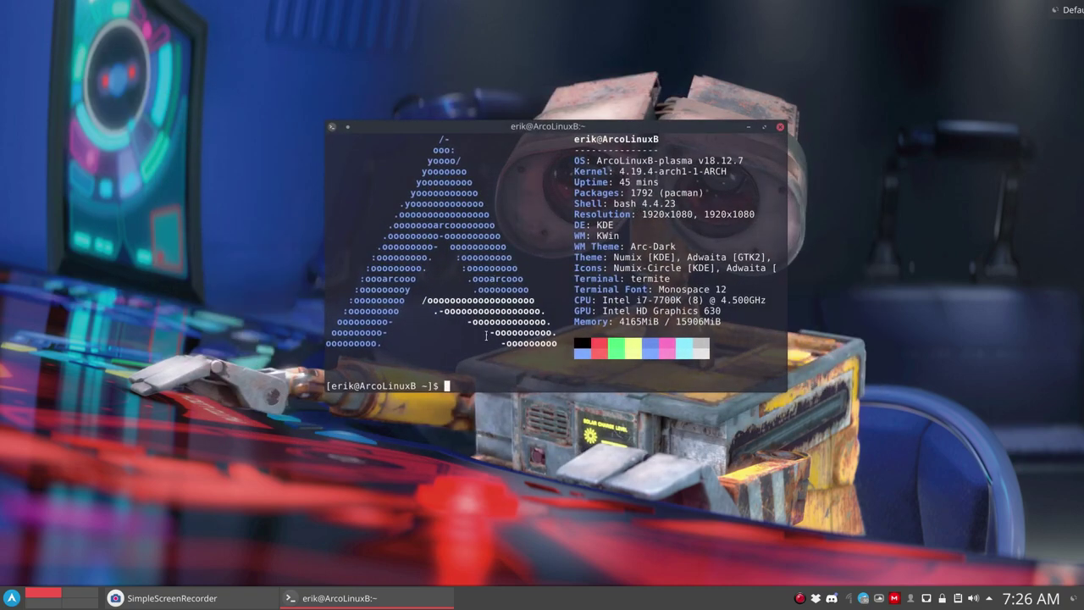
{"action": "type", "text": "updat"}
{"action": "type", "text": "e"}
{"action": "key", "text": "Return"}
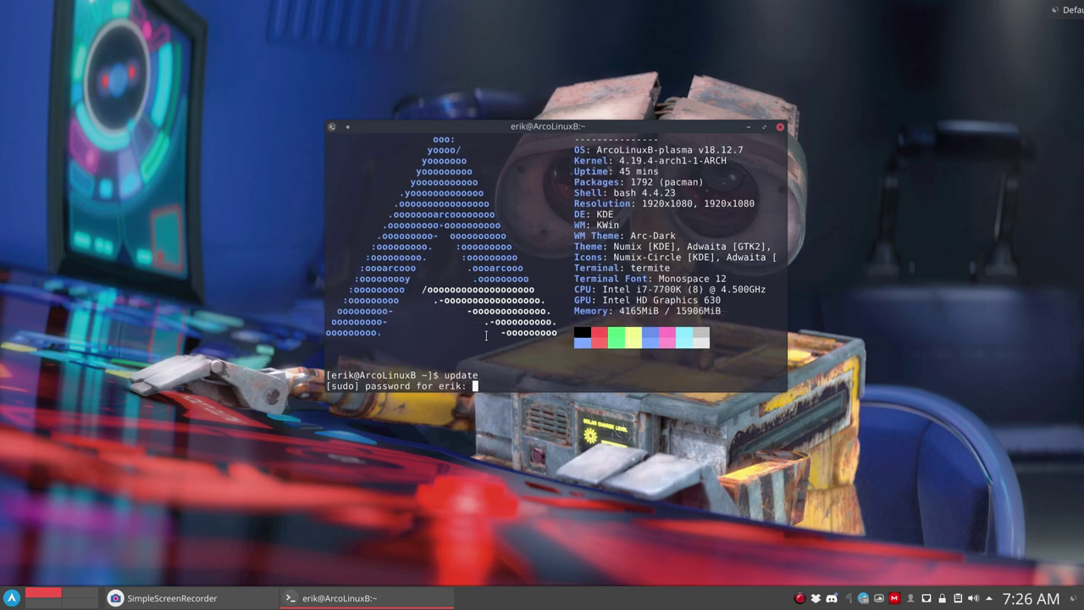
{"action": "key", "text": "Return"}
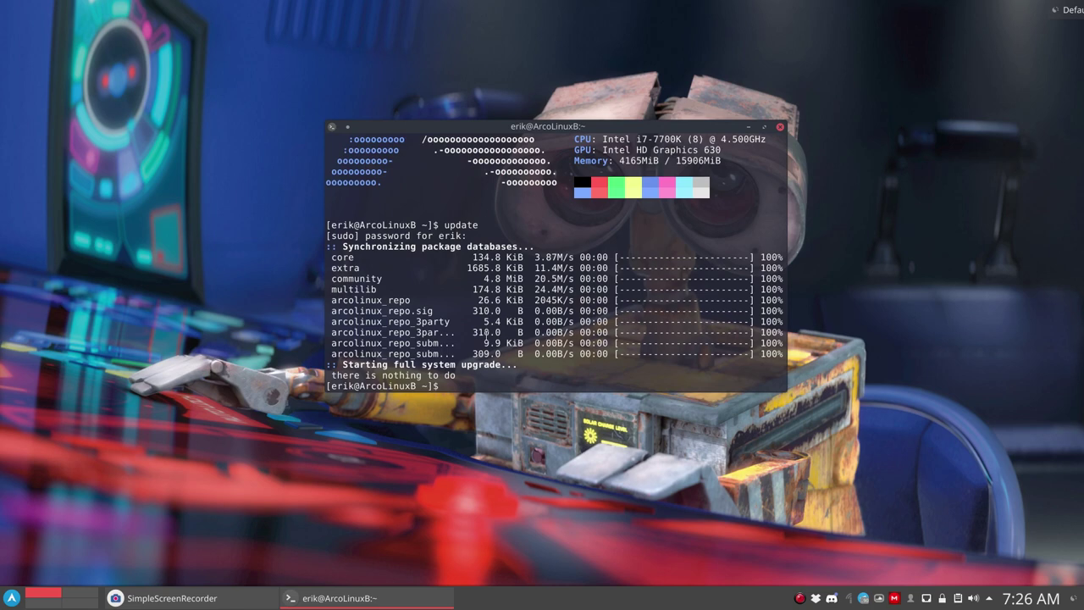
- Run pksyua to update all AUR packages and review the vivaldi-codecs-ffmpeg-extra-bin download failure
{"action": "type", "text": "pksyua"}
{"action": "key", "text": "Return"}
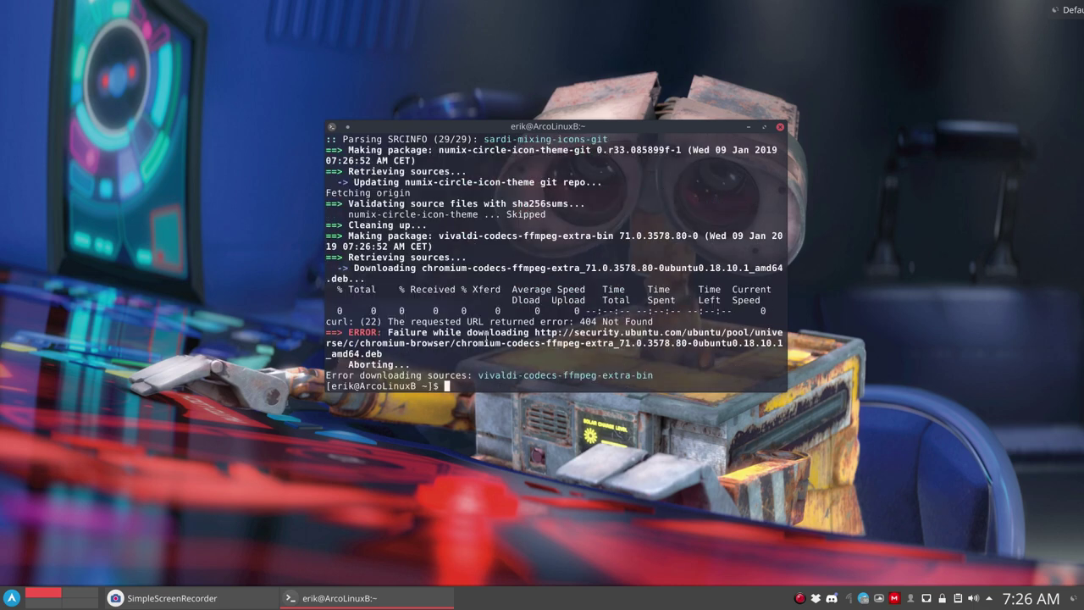
{"action": "scroll", "coordinate": [487, 330], "scroll_direction": "up", "scroll_amount": 7}
{"action": "scroll", "coordinate": [487, 323], "scroll_direction": "up", "scroll_amount": 15}
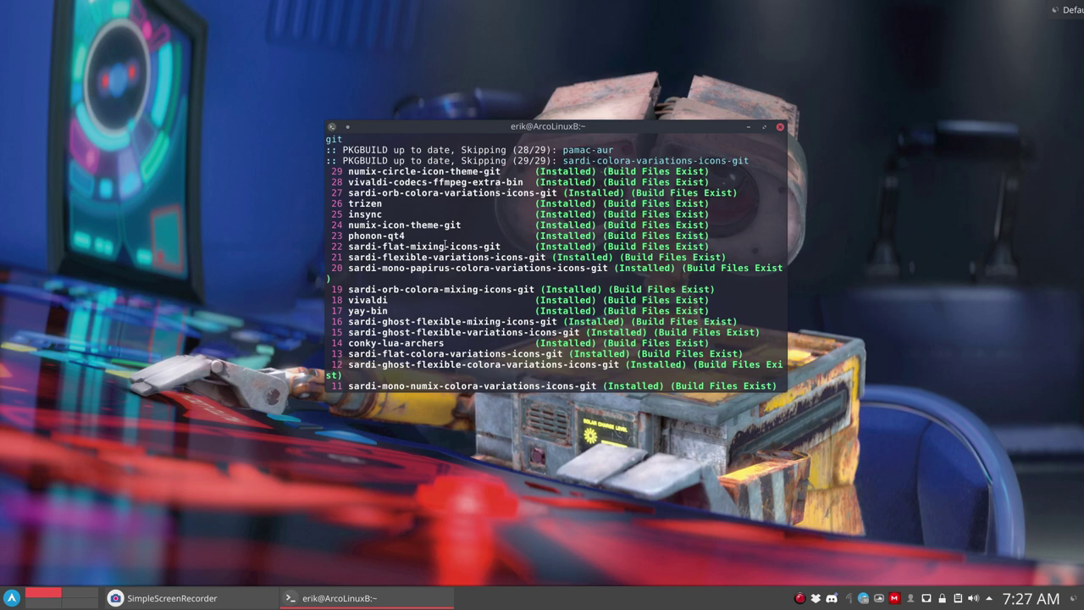
{"action": "scroll", "coordinate": [408, 200], "scroll_direction": "down", "scroll_amount": 7}
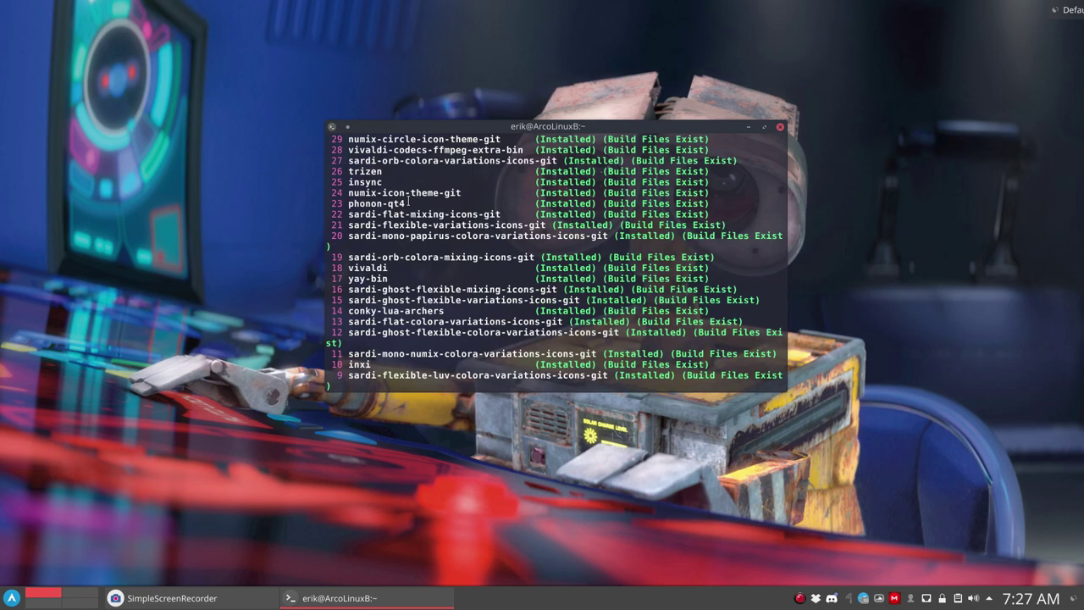
{"action": "scroll", "coordinate": [409, 201], "scroll_direction": "down", "scroll_amount": 2}
{"action": "scroll", "coordinate": [409, 201], "scroll_direction": "up", "scroll_amount": 10}
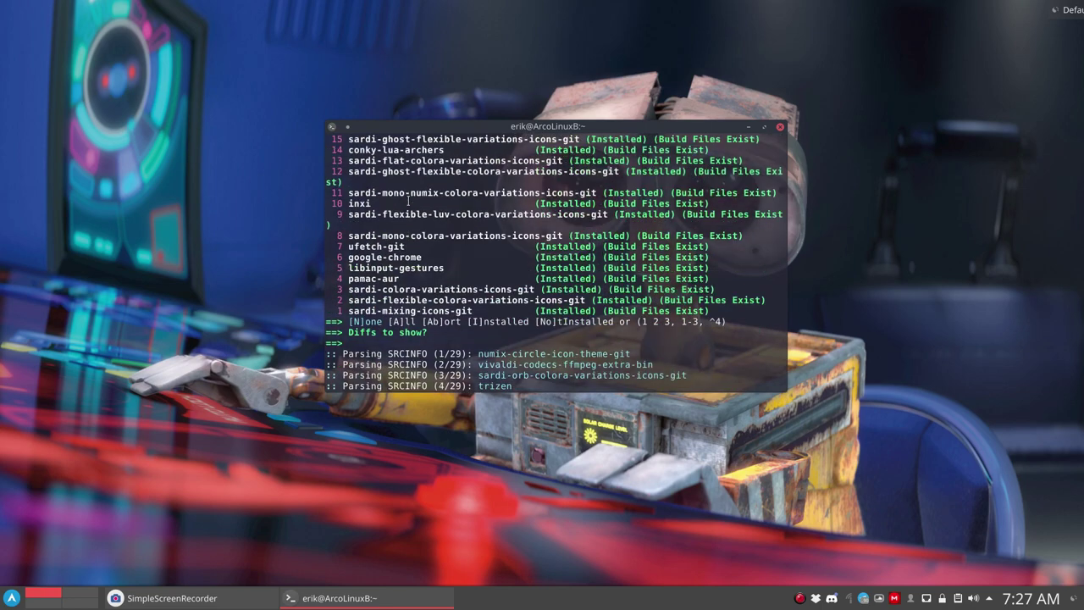
{"action": "scroll", "coordinate": [410, 200], "scroll_direction": "down", "scroll_amount": 8}
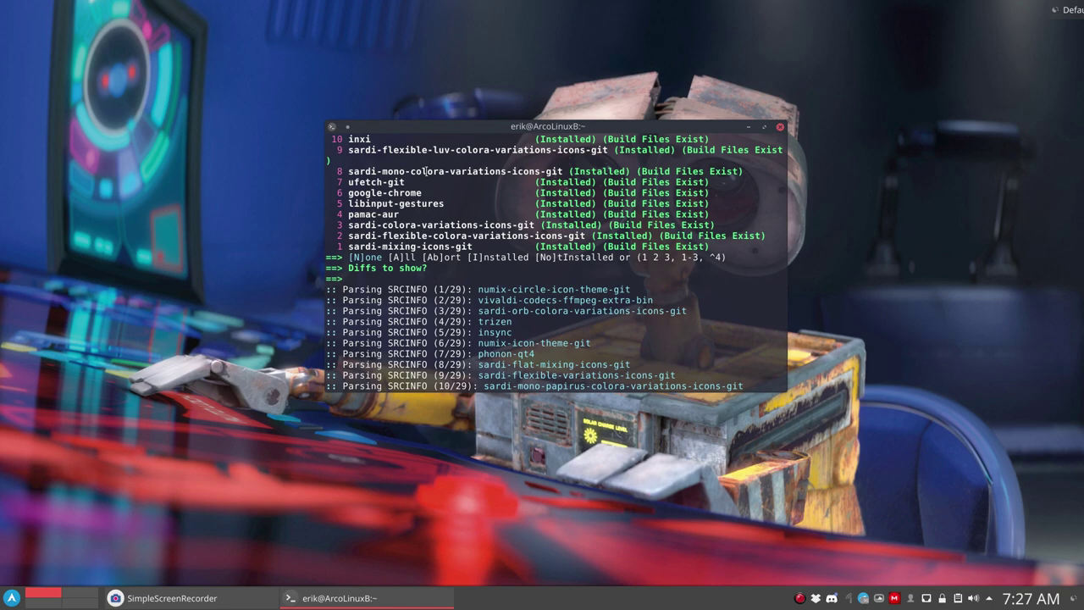
{"action": "scroll", "coordinate": [464, 225], "scroll_direction": "down", "scroll_amount": 3}
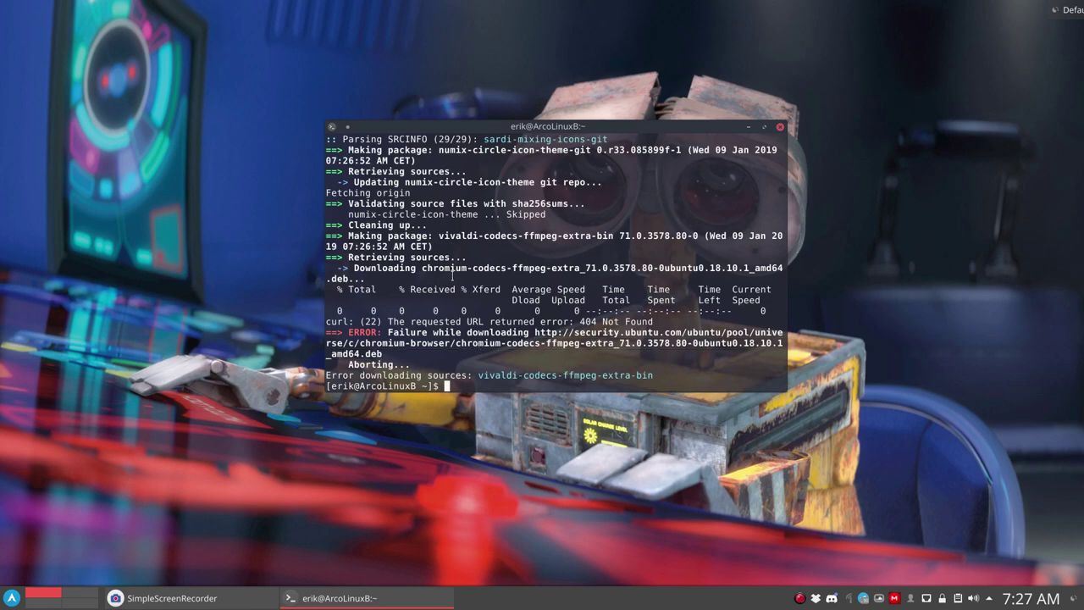
- Rerun pksyua, then abort the AUR build with Ctrl+C
{"action": "type", "text": "pksyua"}
{"action": "key", "text": "Return"}
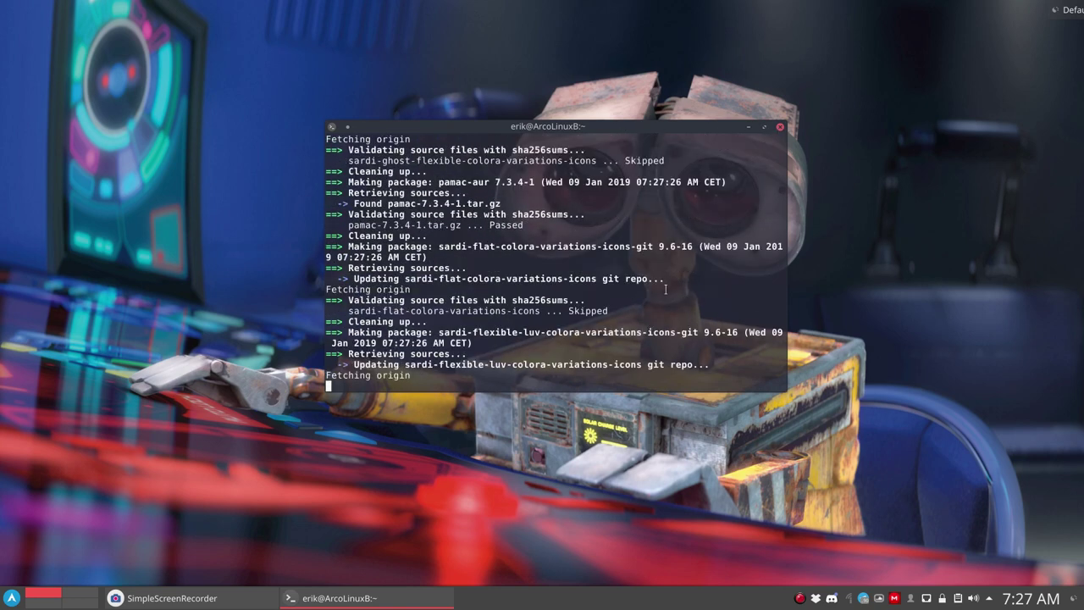
{"action": "key", "text": "ctrl+c"}
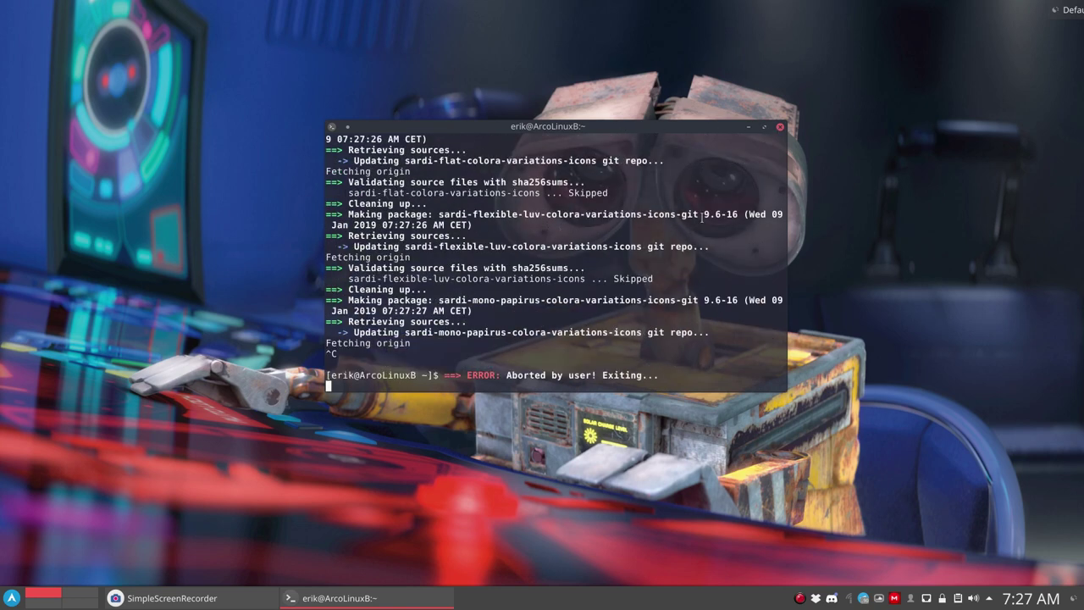
- Close the terminal and launch Software Update by searching 'upd' in the launcher
{"action": "left_click", "coordinate": [780, 127]}
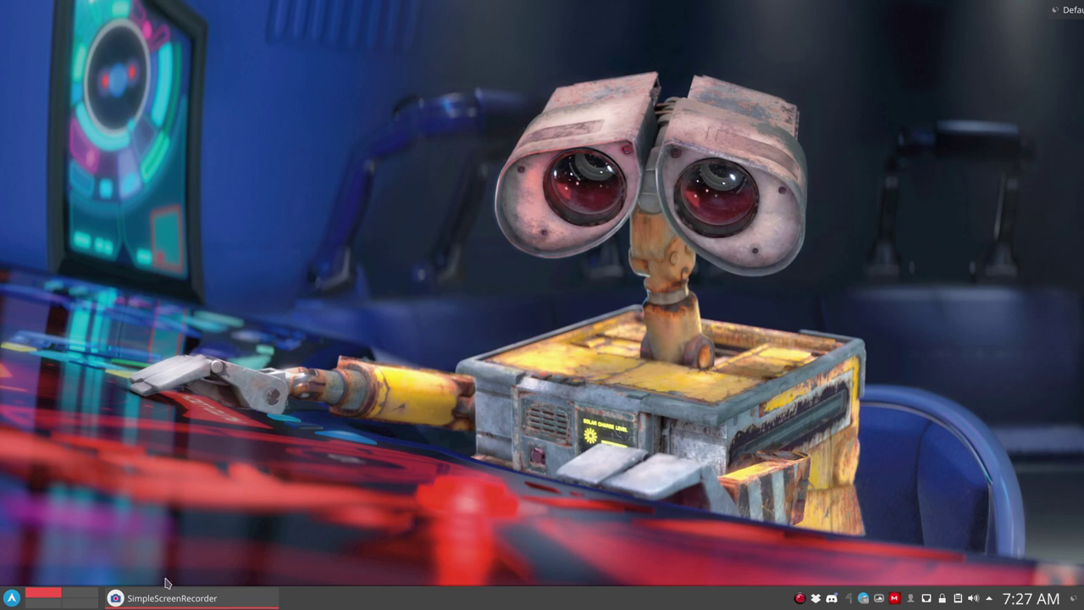
{"action": "left_click", "coordinate": [7, 600]}
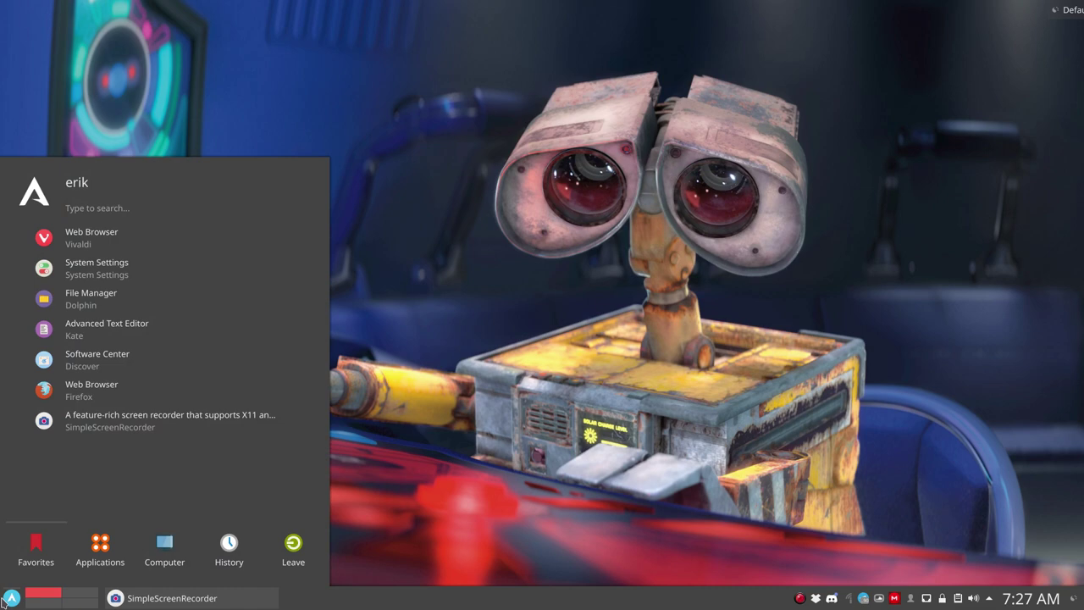
{"action": "type", "text": "upd"}
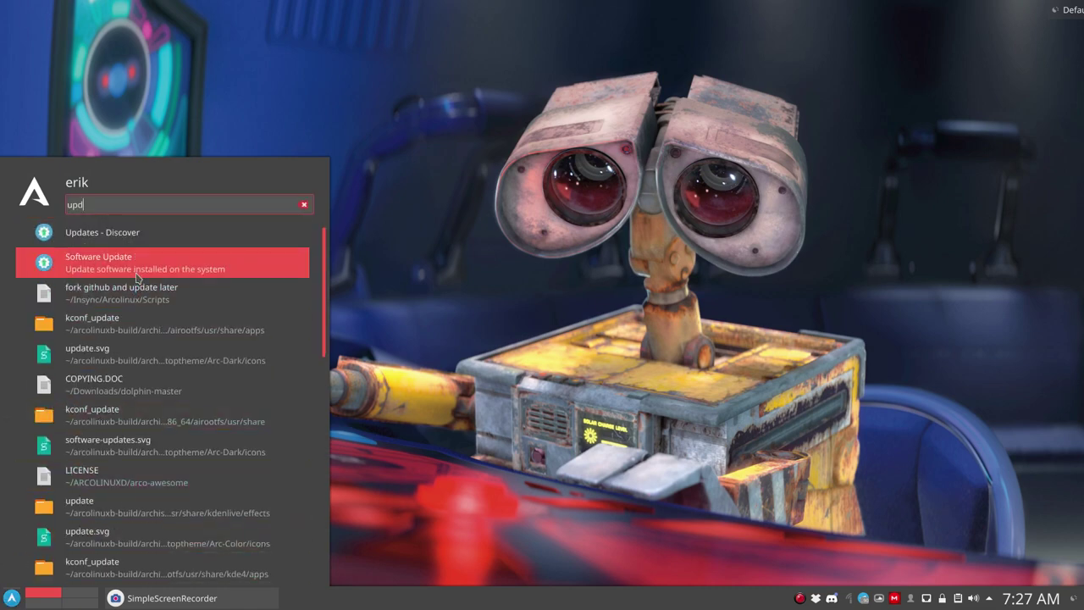
{"action": "left_click", "coordinate": [258, 277]}
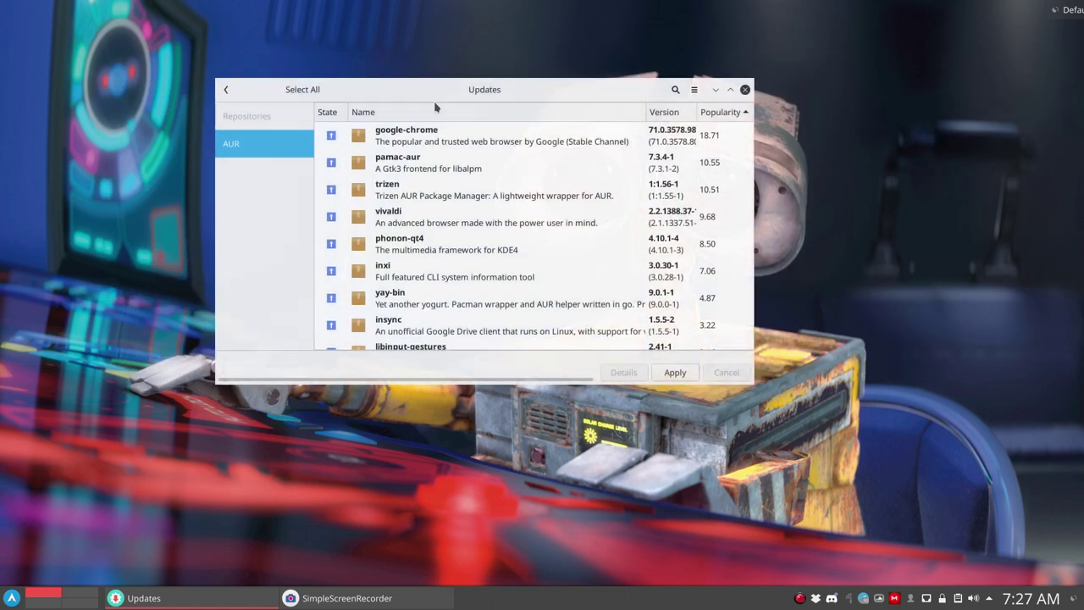
- Open Pamac Preferences from the menu and authenticate with the administrator password
{"action": "left_click", "coordinate": [227, 91]}
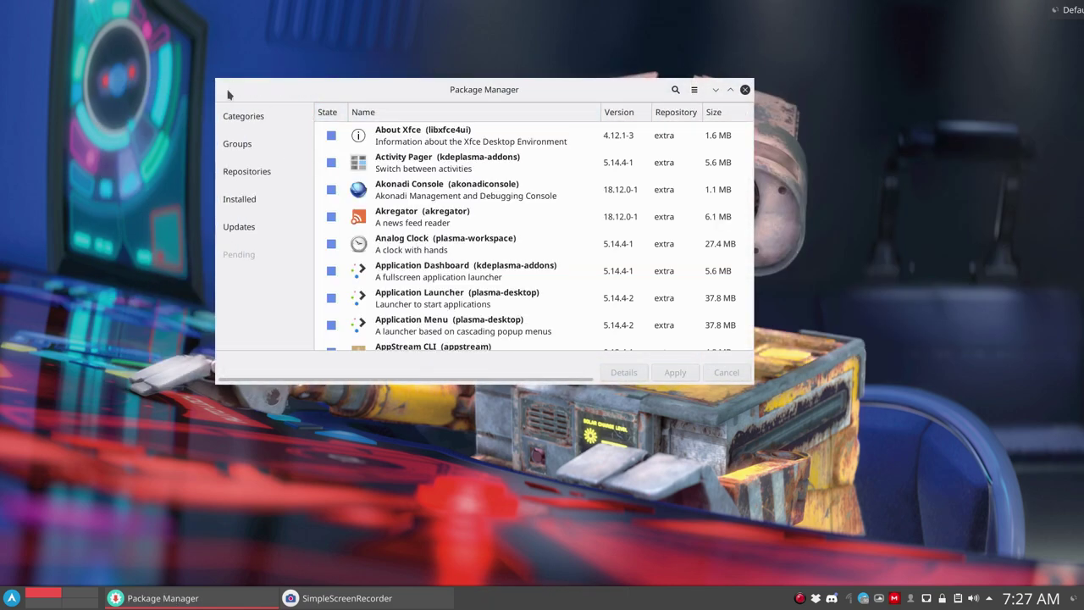
{"action": "left_click", "coordinate": [694, 89]}
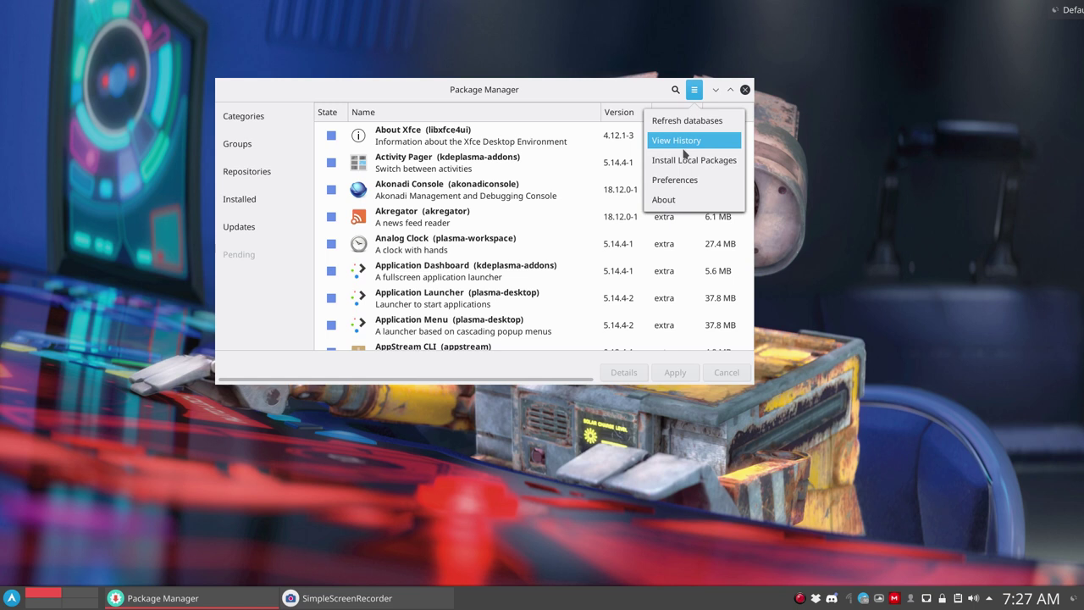
{"action": "left_click", "coordinate": [679, 178]}
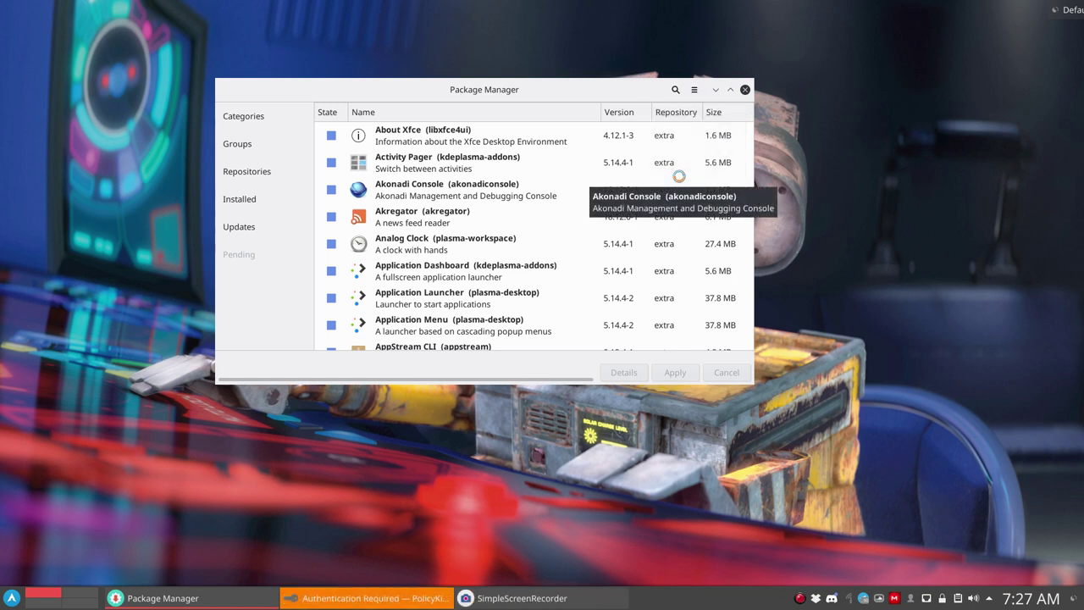
{"action": "left_click", "coordinate": [381, 597]}
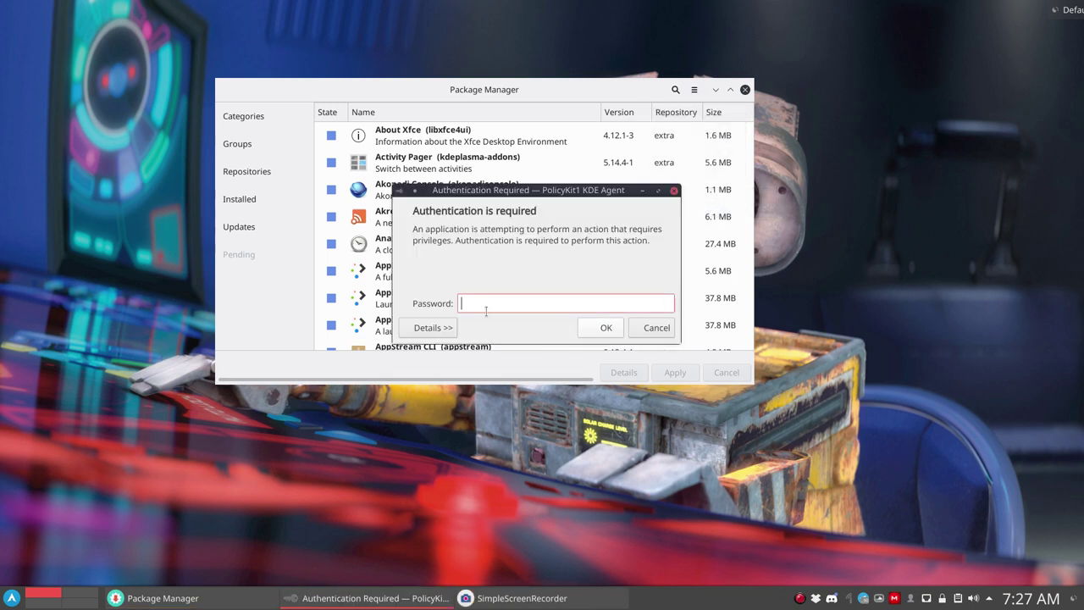
{"action": "type", "text": "****"}
{"action": "key", "text": "Return"}
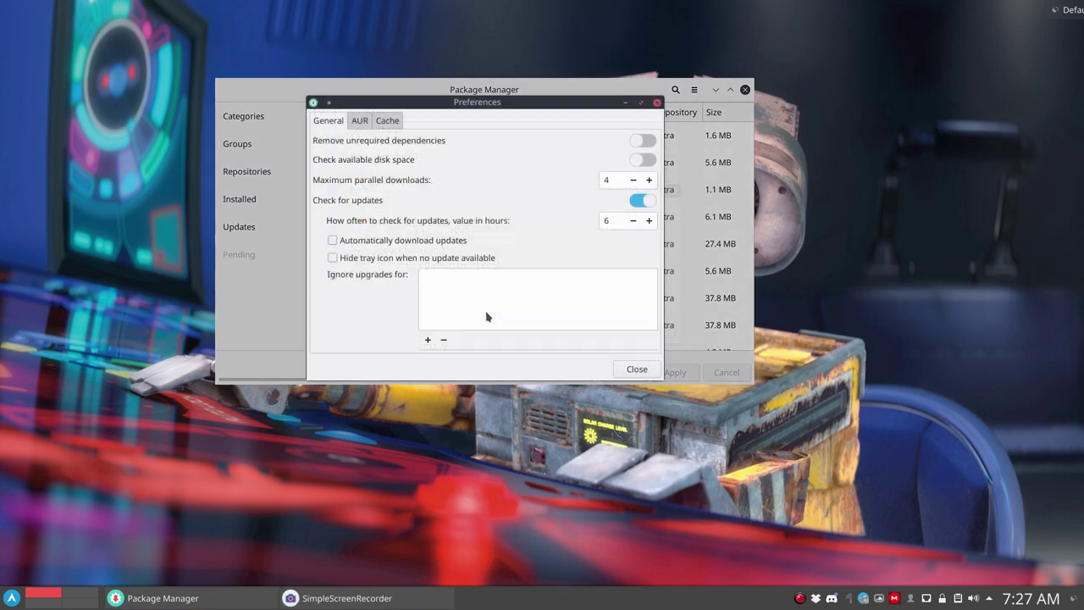
- On the AUR tab, enable AUR support and Check for updates from AUR, then close Preferences
{"action": "left_click", "coordinate": [359, 126]}
{"action": "left_click", "coordinate": [640, 176]}
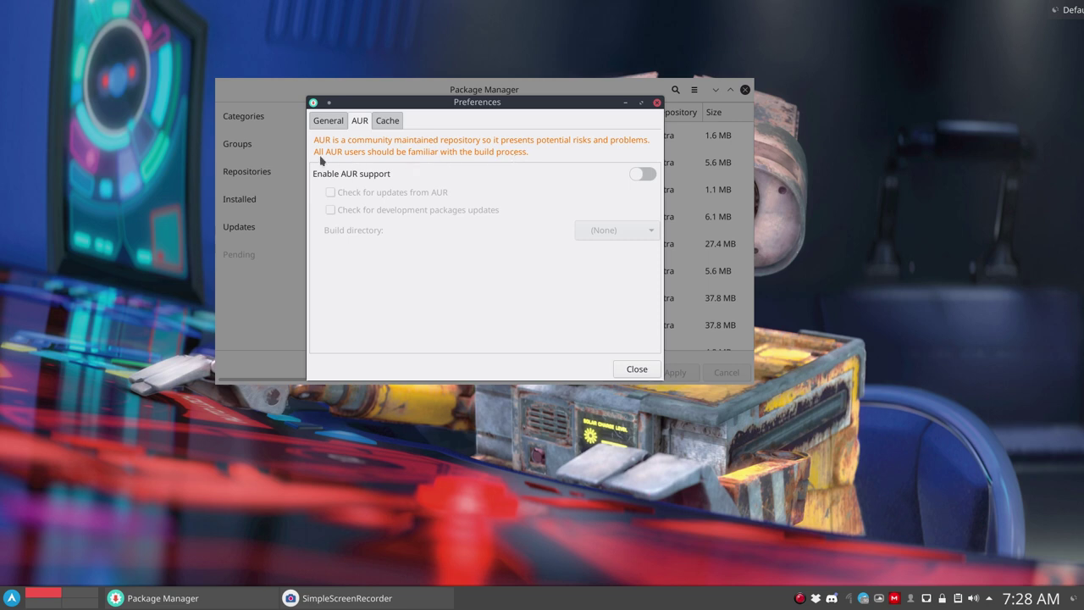
{"action": "left_click", "coordinate": [646, 173]}
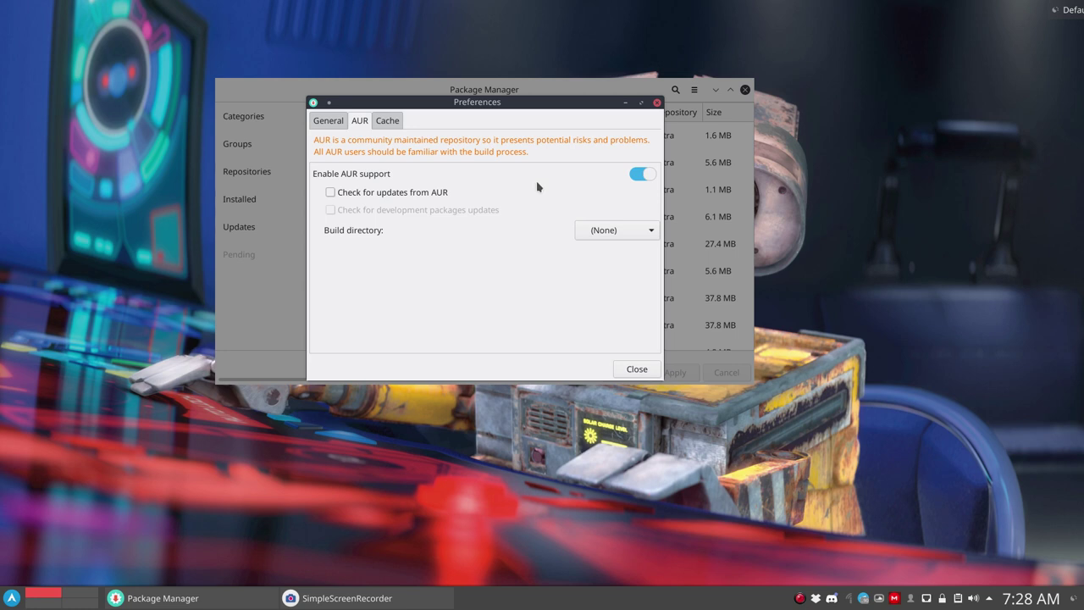
{"action": "left_click", "coordinate": [374, 193]}
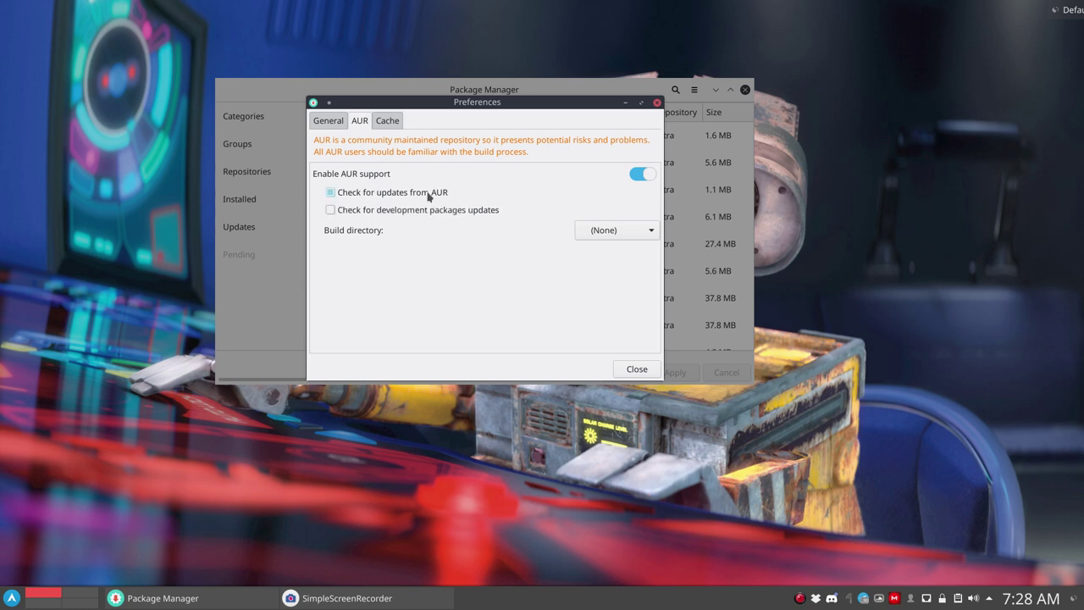
{"action": "left_click", "coordinate": [628, 371]}
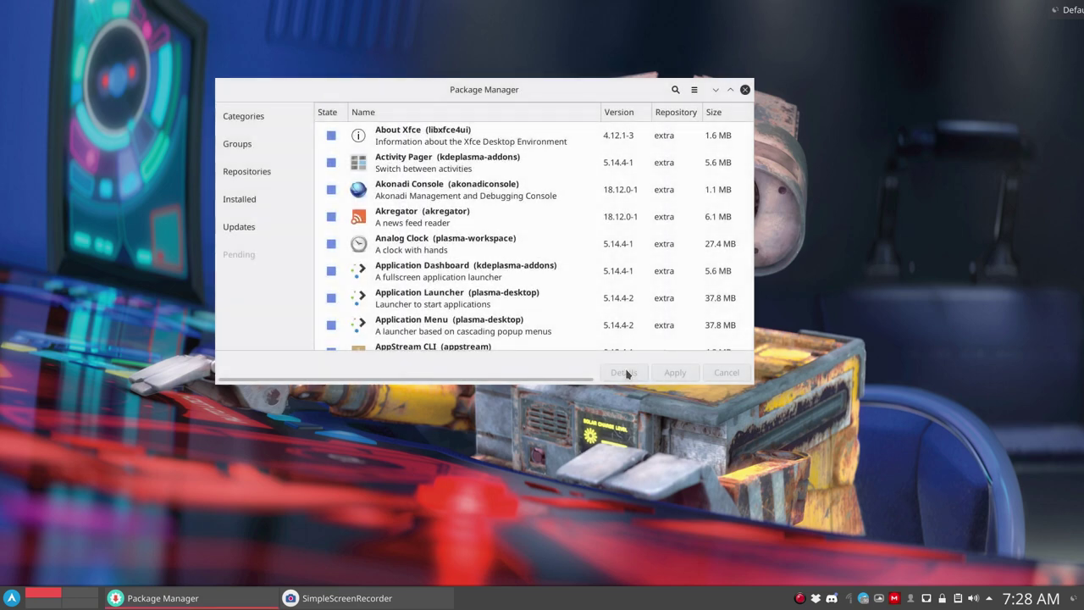
- Show the Updates list and uncheck vivaldi-codecs-ffmpeg-extra-bin among the AUR updates
{"action": "left_click", "coordinate": [255, 226]}
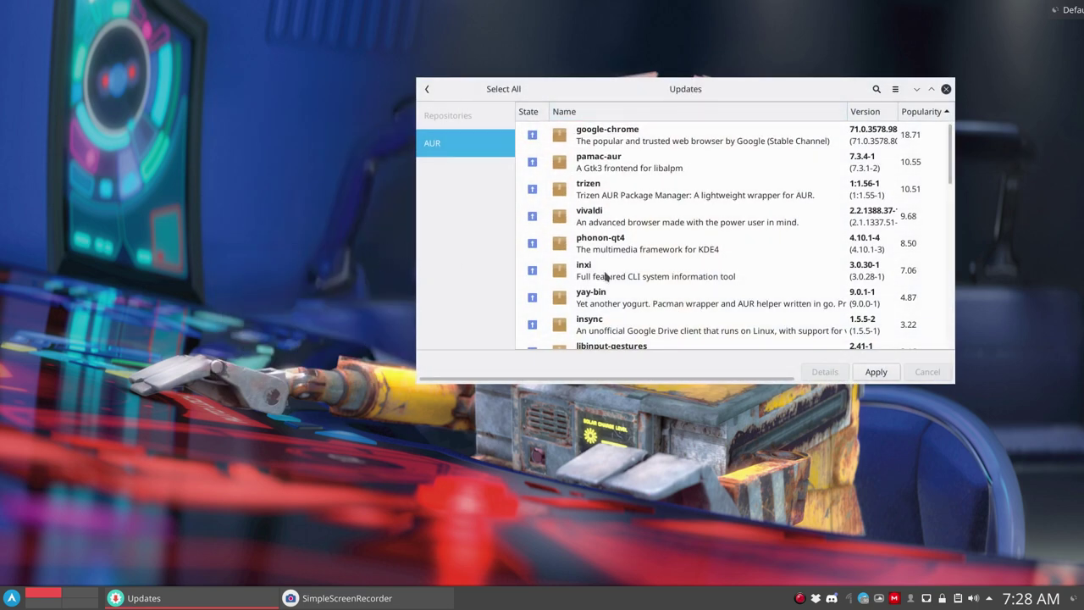
{"action": "scroll", "coordinate": [610, 276], "scroll_direction": "down", "scroll_amount": 5}
{"action": "scroll", "coordinate": [608, 281], "scroll_direction": "down", "scroll_amount": 1}
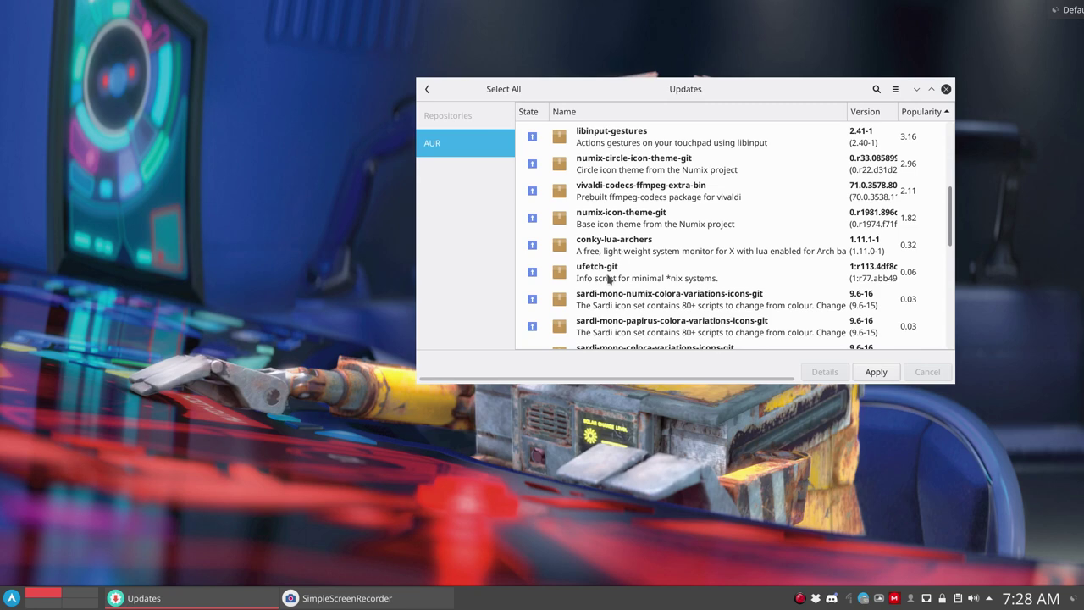
{"action": "scroll", "coordinate": [608, 279], "scroll_direction": "down", "scroll_amount": 10}
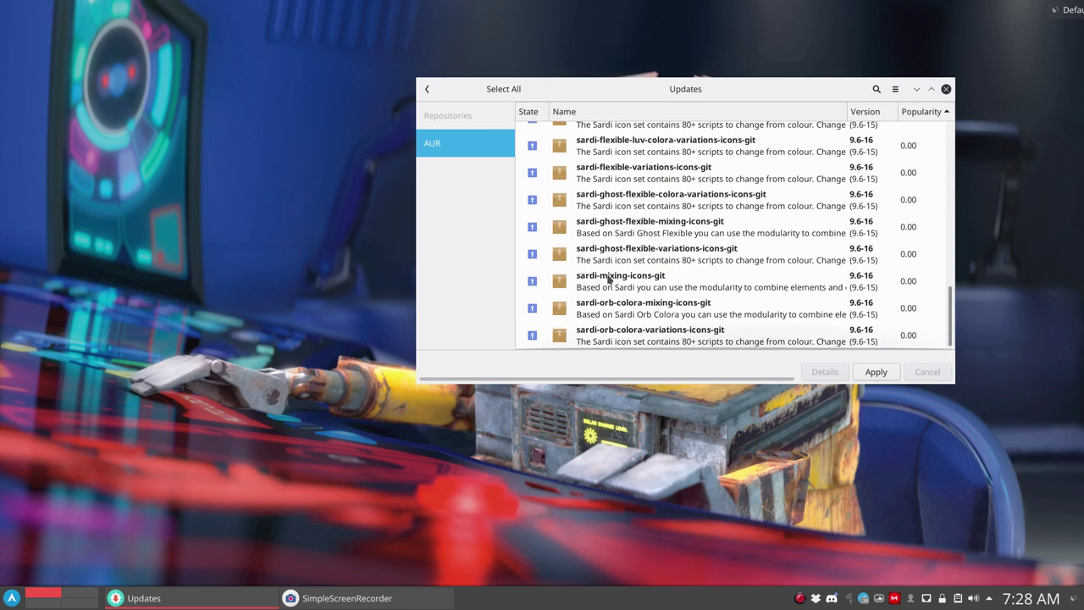
{"action": "scroll", "coordinate": [608, 279], "scroll_direction": "up", "scroll_amount": 8}
{"action": "scroll", "coordinate": [608, 280], "scroll_direction": "up", "scroll_amount": 2}
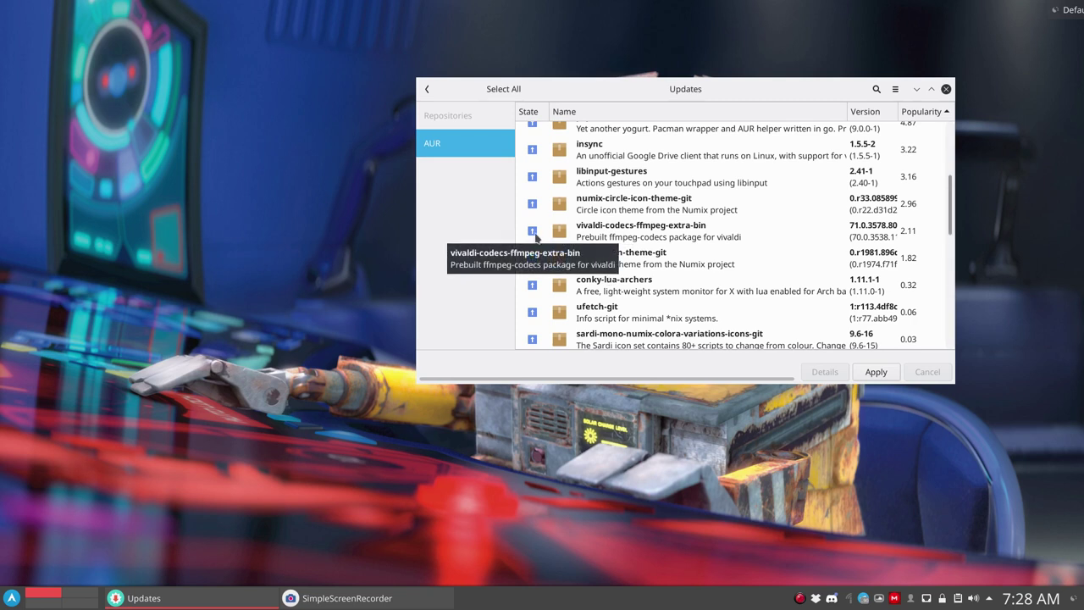
{"action": "left_click", "coordinate": [532, 232]}
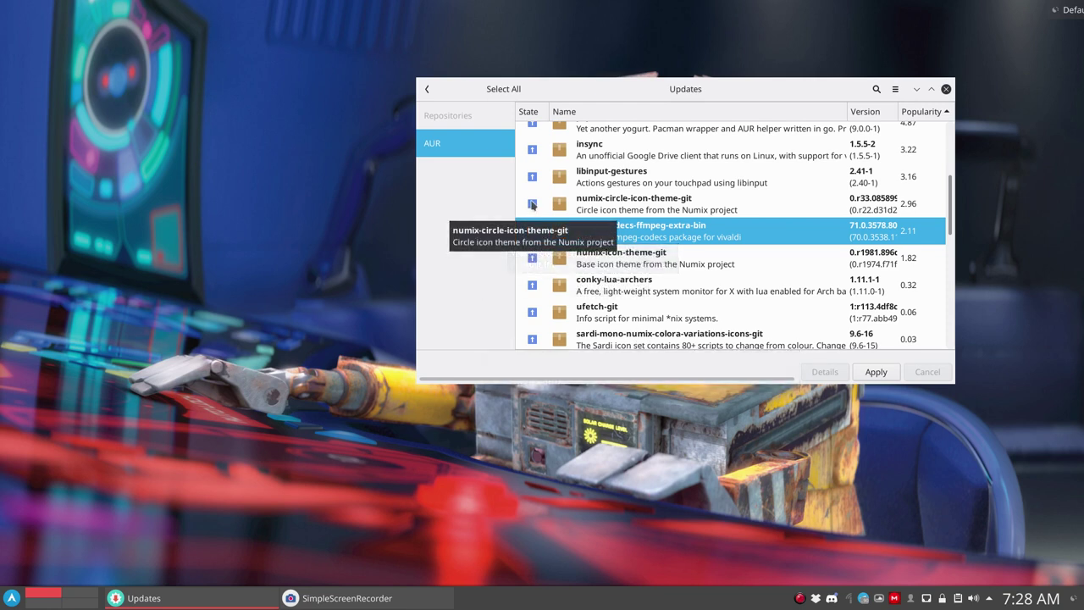
- Apply the selected updates and move the Updates window aside until the Transaction Summary appears
{"action": "left_click", "coordinate": [872, 372]}
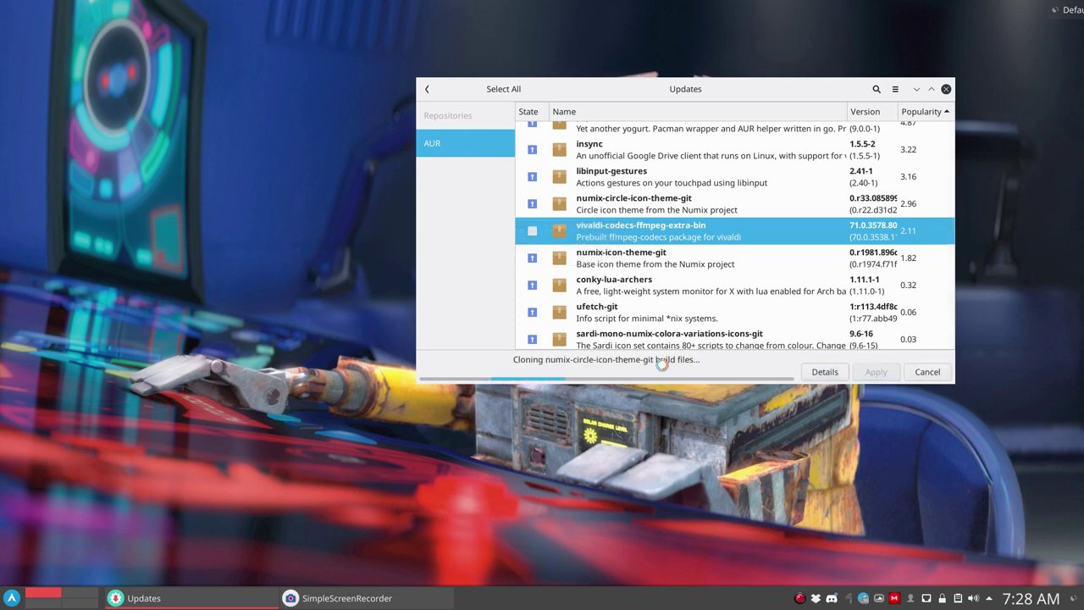
{"action": "left_click_drag", "start_coordinate": [681, 89], "coordinate": [451, 63]}
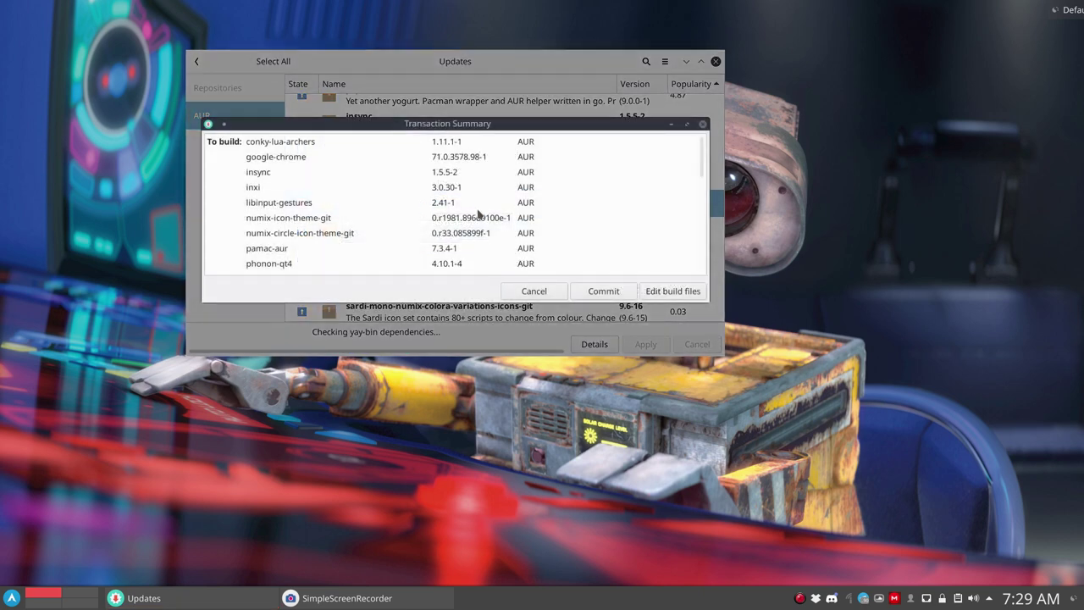
- Commit the transaction so insync starts building, then select the excluded vivaldi-codecs-ffmpeg-extra-bin row
{"action": "left_click", "coordinate": [627, 293]}
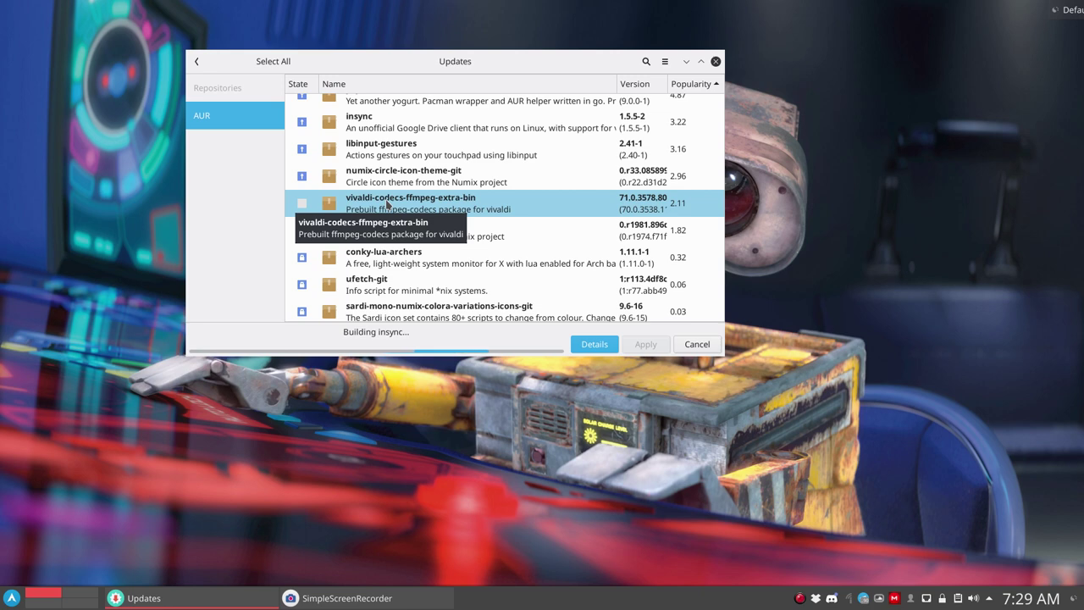
{"action": "left_click", "coordinate": [387, 203]}
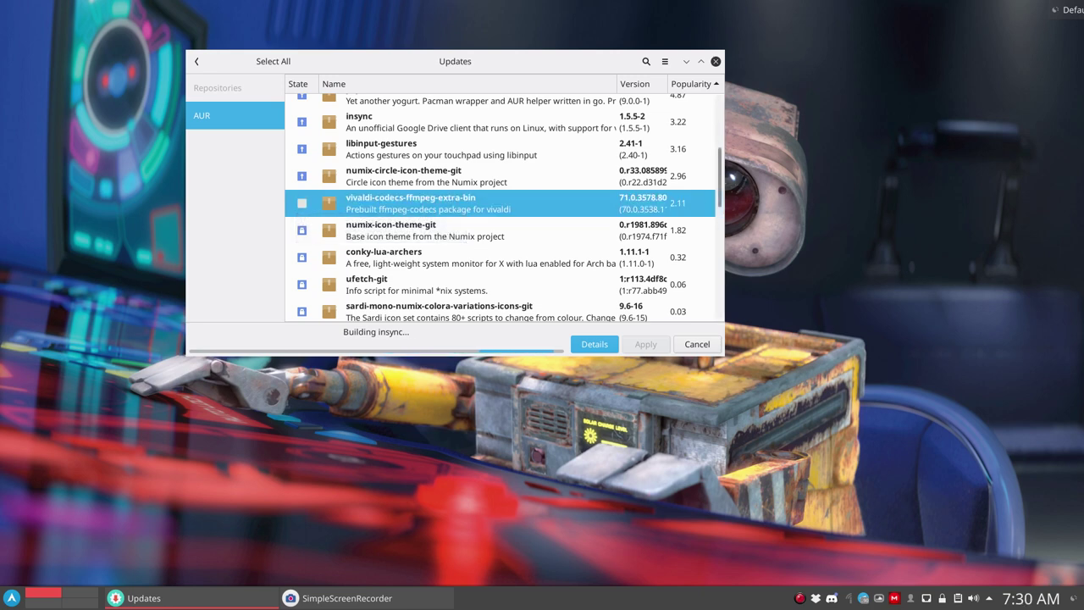